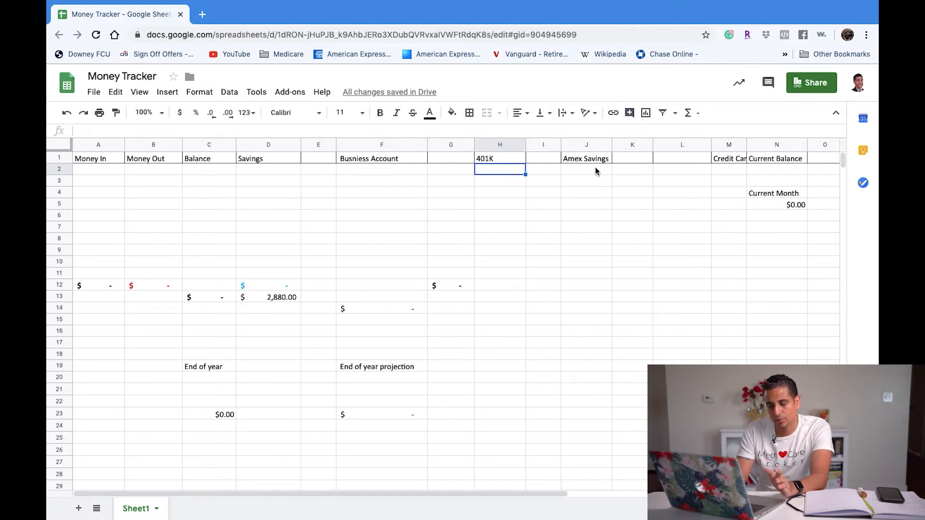
{"action": "left_click", "coordinate": [417, 173]}
{"action": "left_click", "coordinate": [488, 169]}
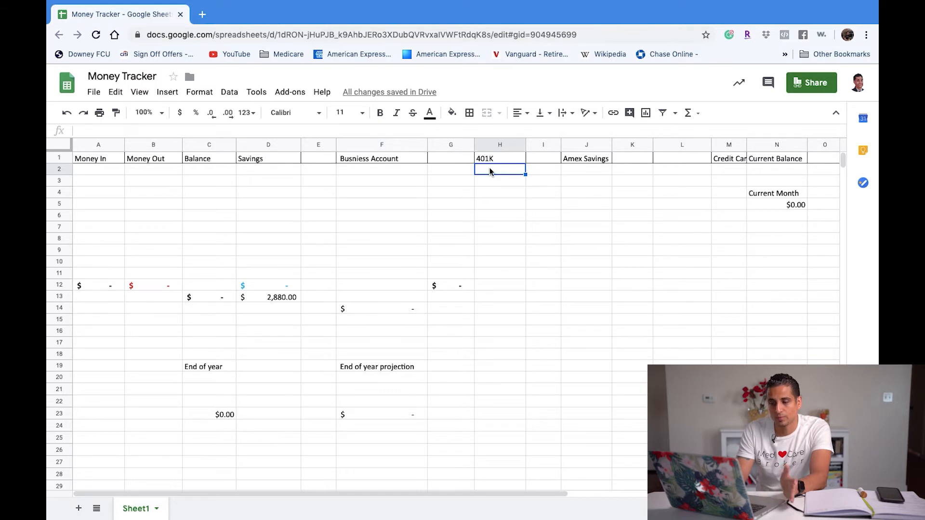
{"action": "left_click", "coordinate": [582, 170]}
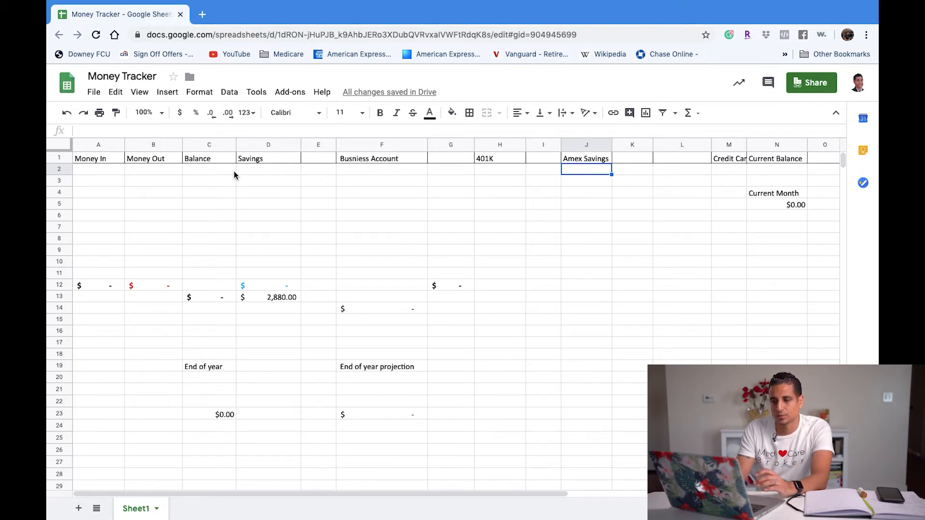
- Clear the leftover amount in D13, just below the Savings total
{"action": "left_click", "coordinate": [285, 297]}
{"action": "key", "text": "Delete"}
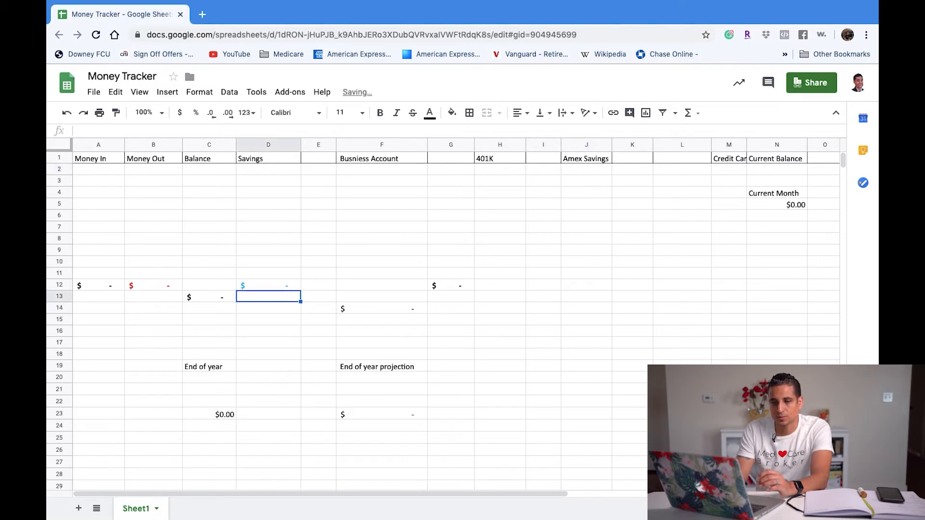
- Enter the income amounts 550, 1200 and 1200 in the Money In column, cells A2 to A4
{"action": "left_click", "coordinate": [97, 169]}
{"action": "type", "text": "500"}
{"action": "key", "text": "BackSpace"}
{"action": "key", "text": "BackSpace"}
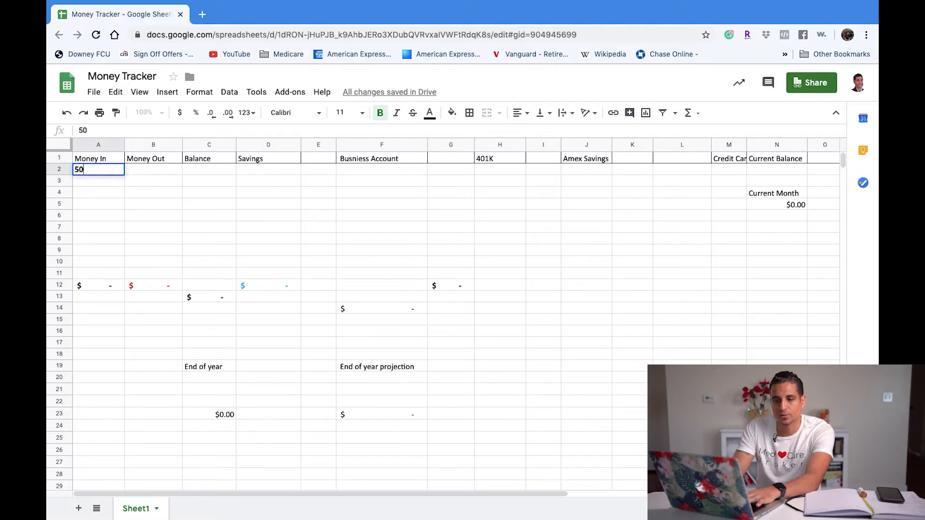
{"action": "type", "text": "50"}
{"action": "key", "text": "Return"}
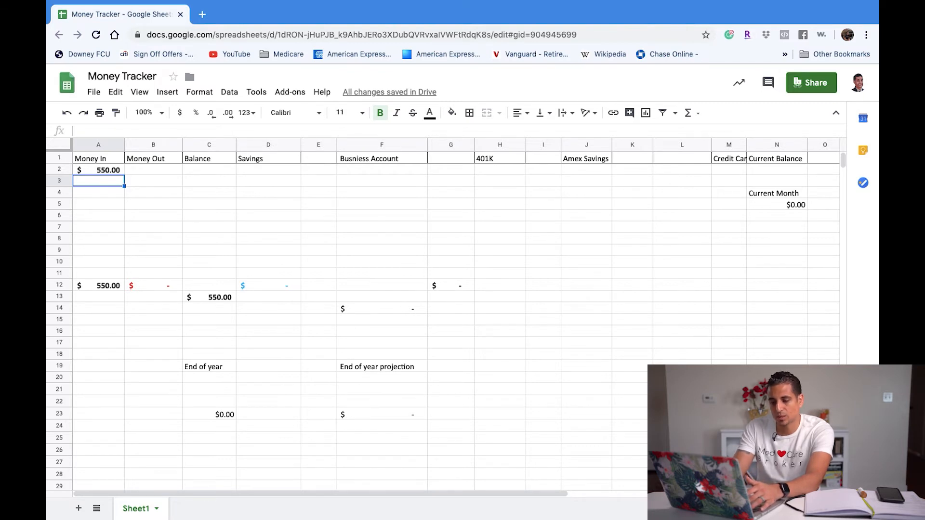
{"action": "type", "text": "1200"}
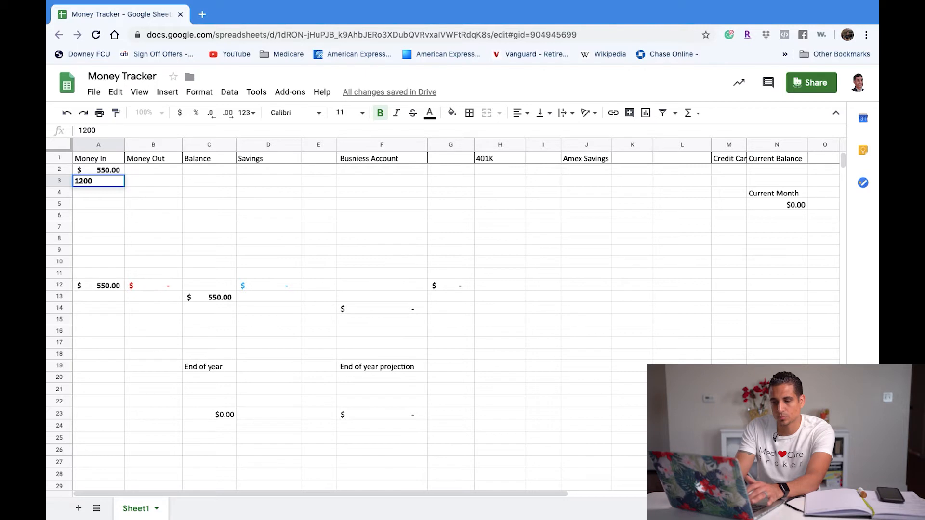
{"action": "key", "text": "Return"}
{"action": "type", "text": "1200"}
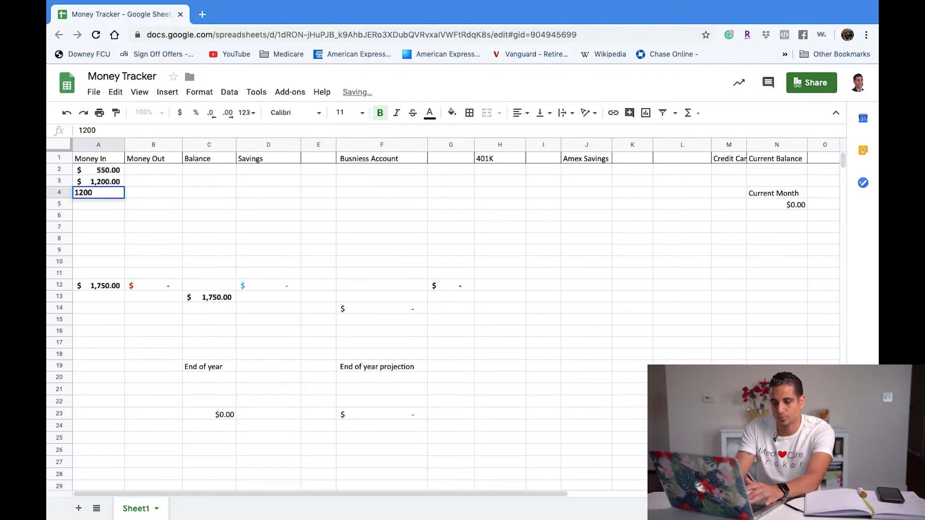
{"action": "key", "text": "Return"}
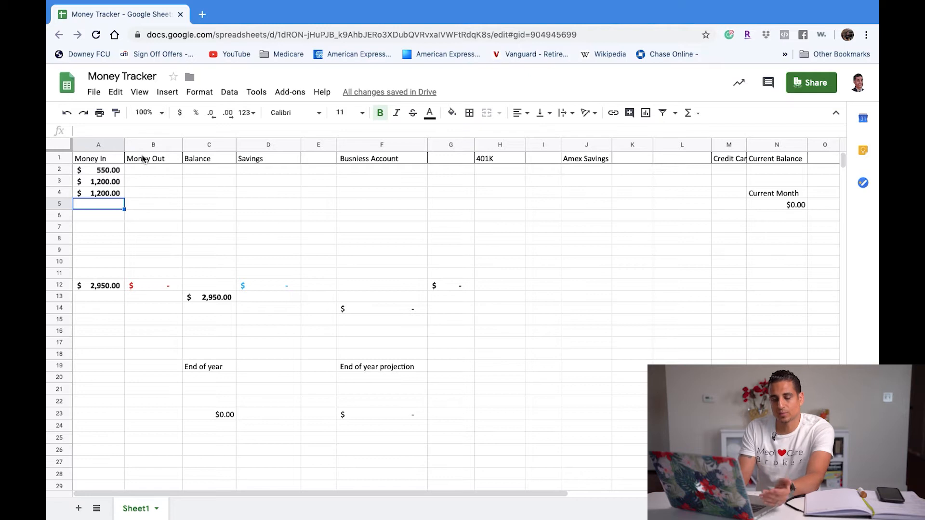
- Enter the expenses 500, 250, 700, 120 and 120 in the Money Out column, cells B2 to B6
{"action": "left_click", "coordinate": [147, 170]}
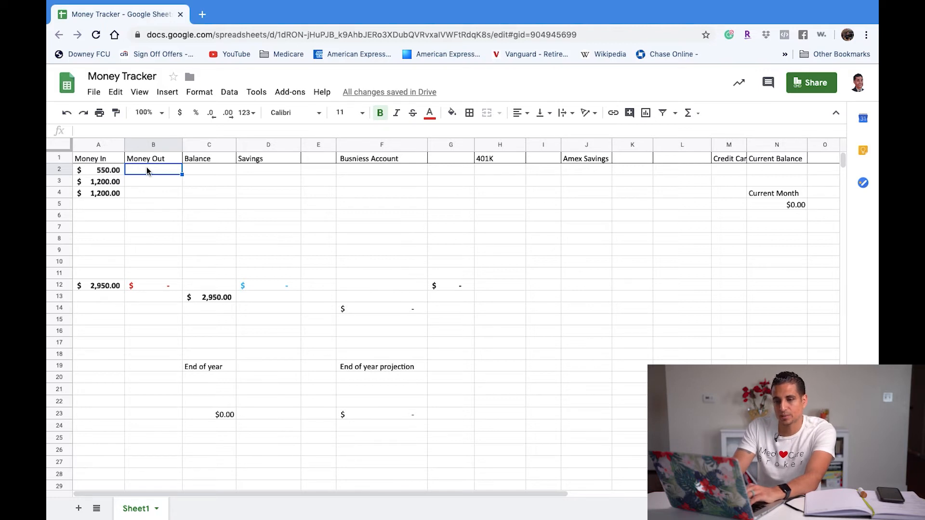
{"action": "type", "text": "500"}
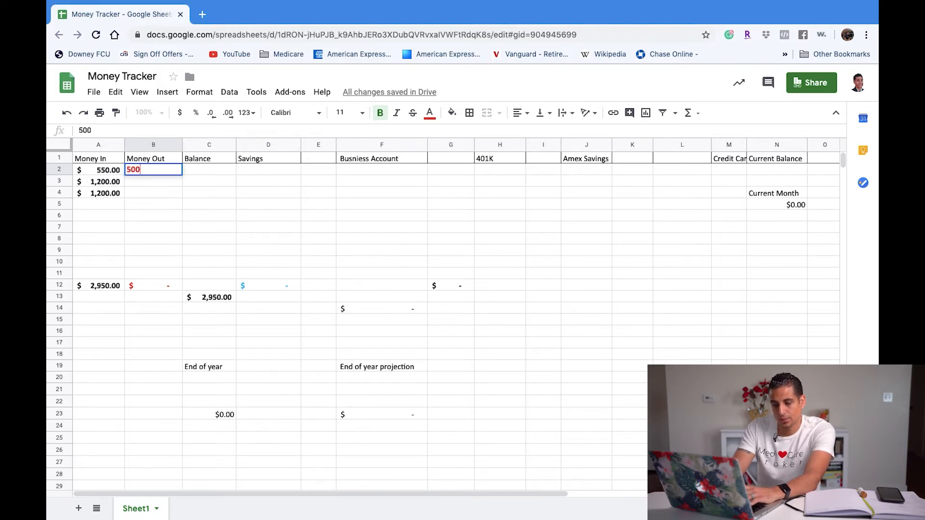
{"action": "key", "text": "Return"}
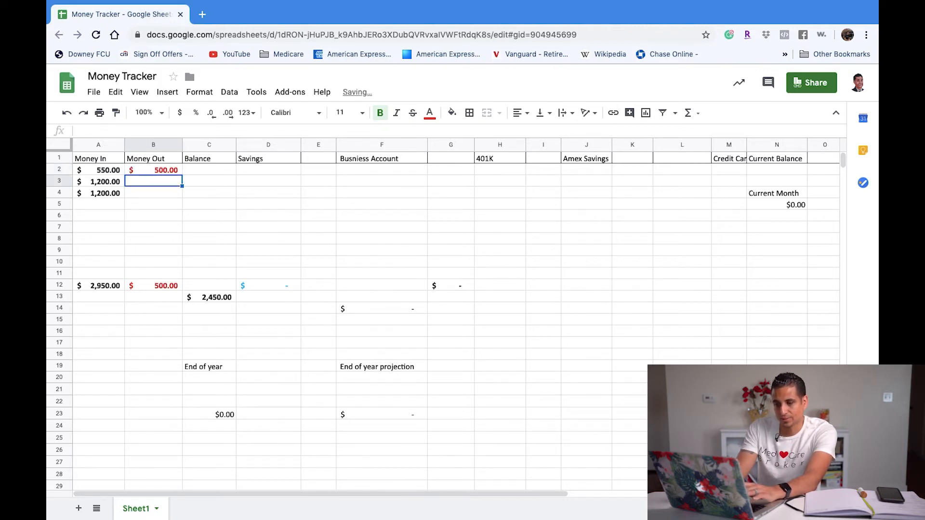
{"action": "type", "text": "250"}
{"action": "key", "text": "Return"}
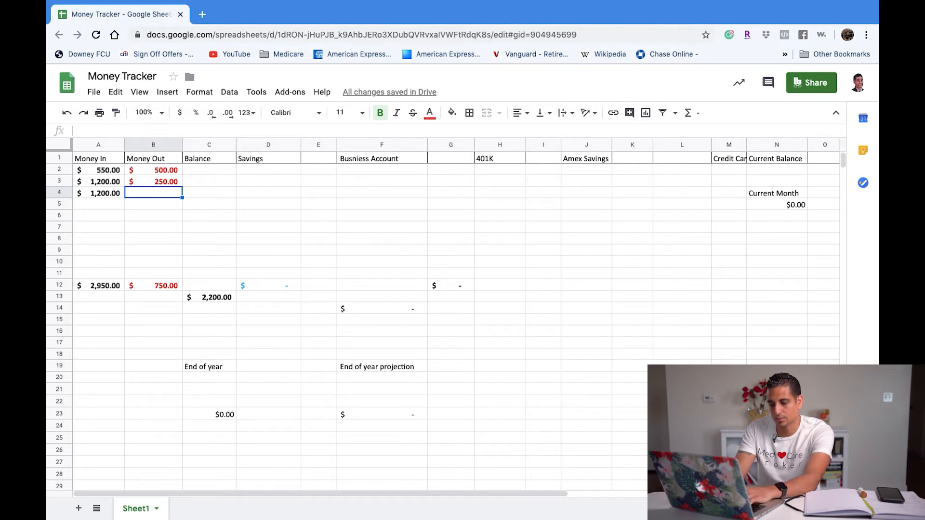
{"action": "type", "text": "700"}
{"action": "key", "text": "Return"}
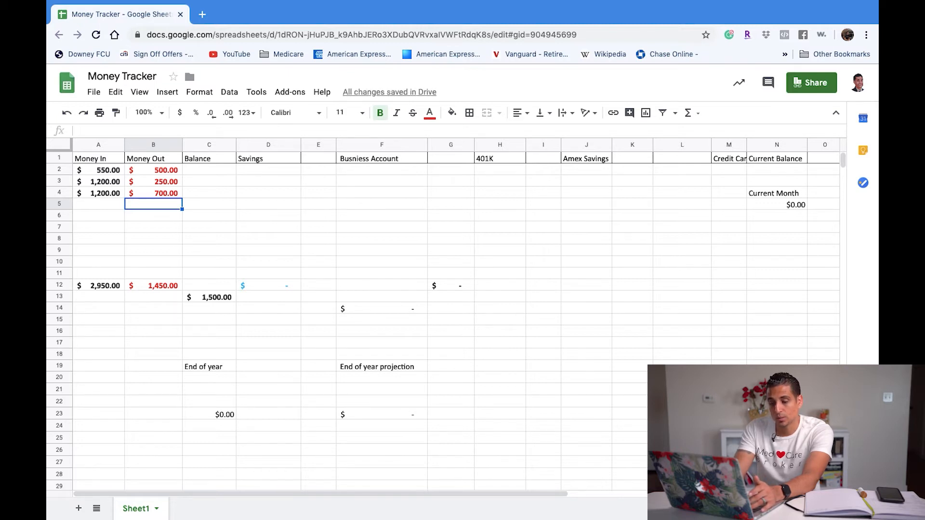
{"action": "type", "text": "120"}
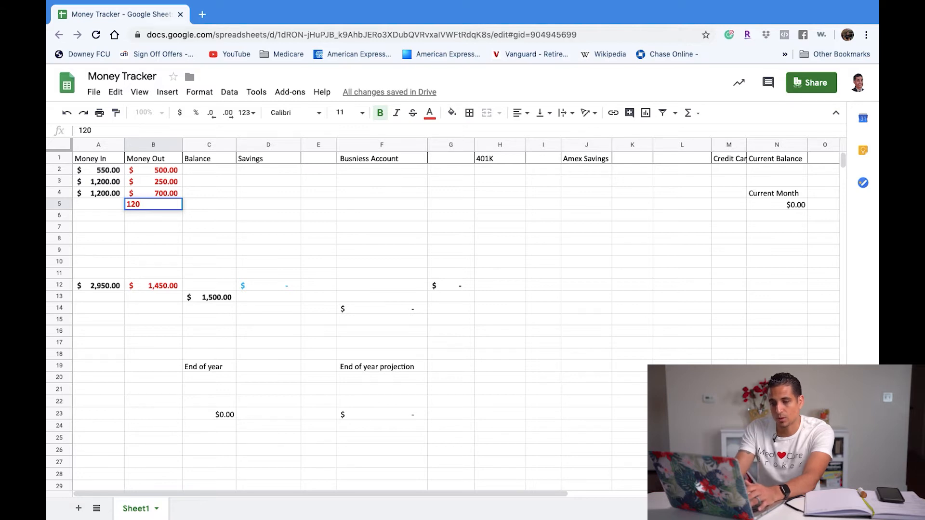
{"action": "key", "text": "Return"}
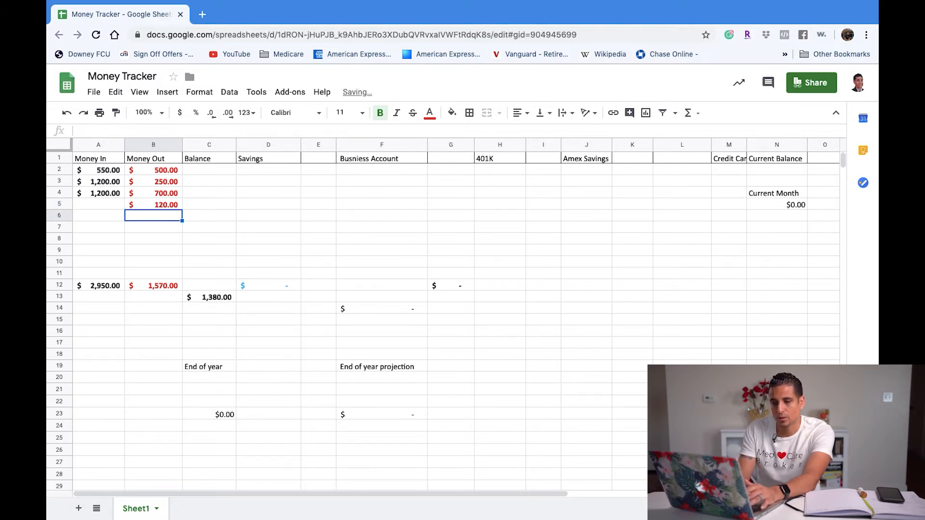
{"action": "type", "text": "120"}
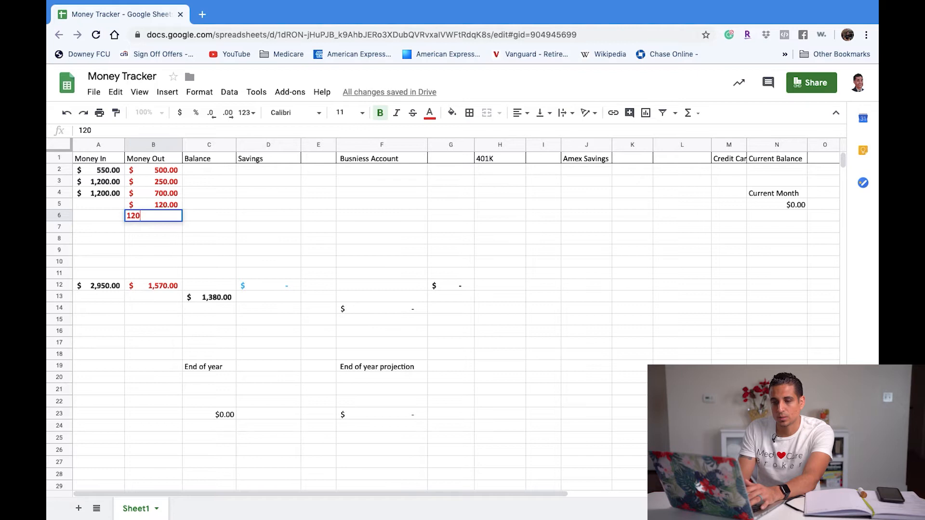
{"action": "key", "text": "Return"}
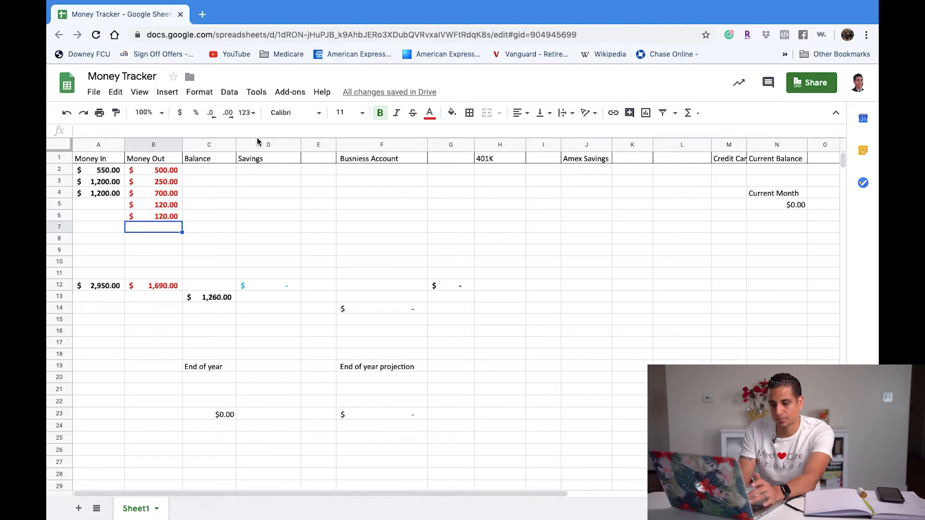
- Enter two savings amounts of 120 in the Savings column, cells D2 and D3
{"action": "left_click", "coordinate": [275, 172]}
{"action": "type", "text": "120"}
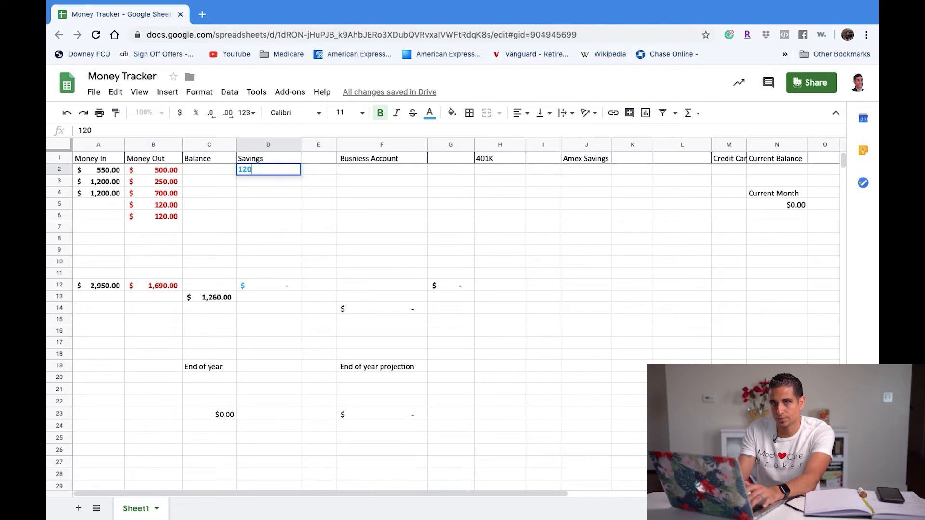
{"action": "key", "text": "Return"}
{"action": "type", "text": "120"}
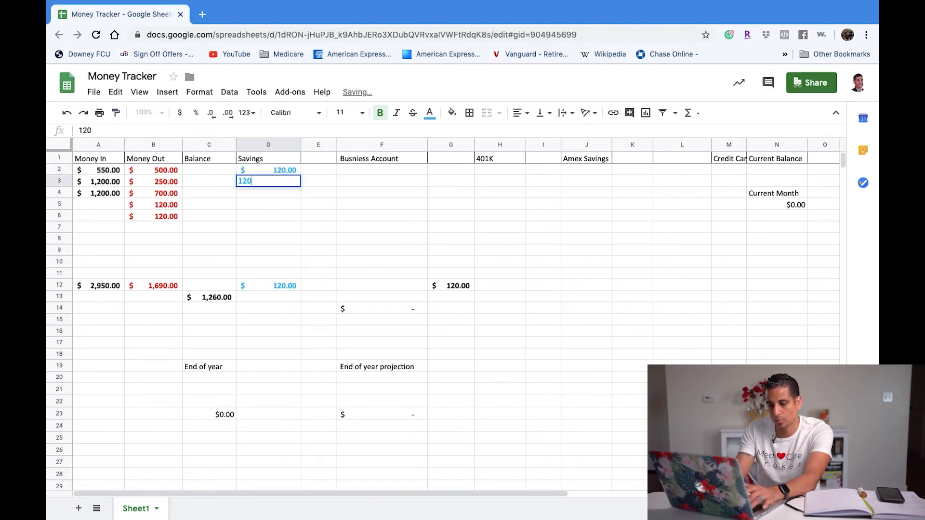
{"action": "key", "text": "Return"}
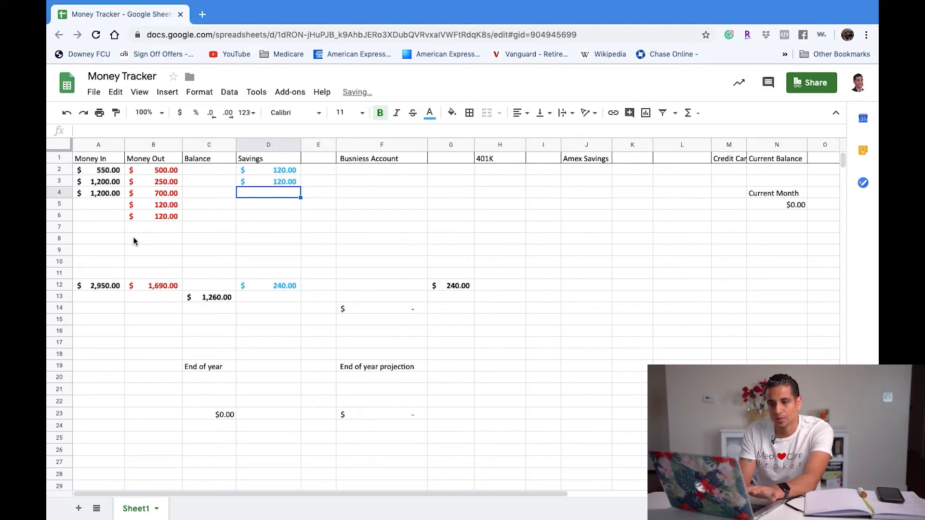
{"action": "left_click", "coordinate": [175, 182]}
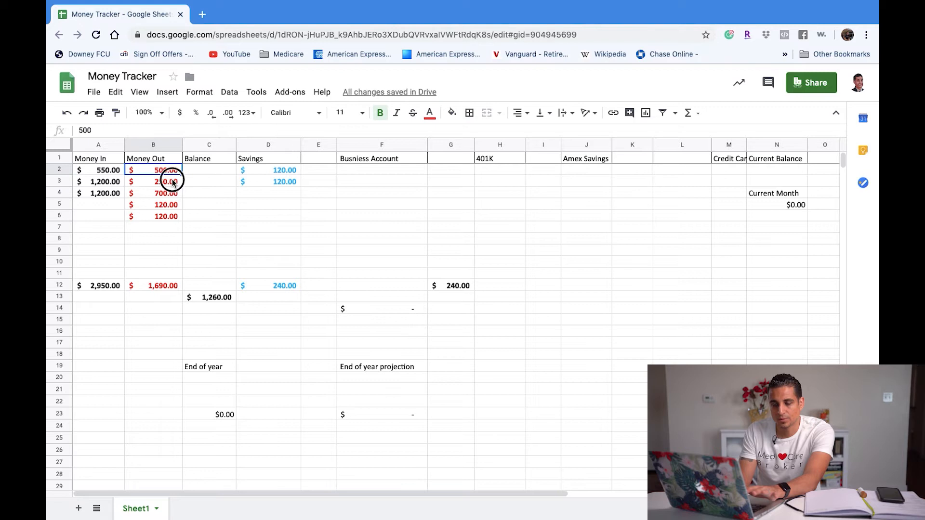
{"action": "left_click", "coordinate": [171, 195]}
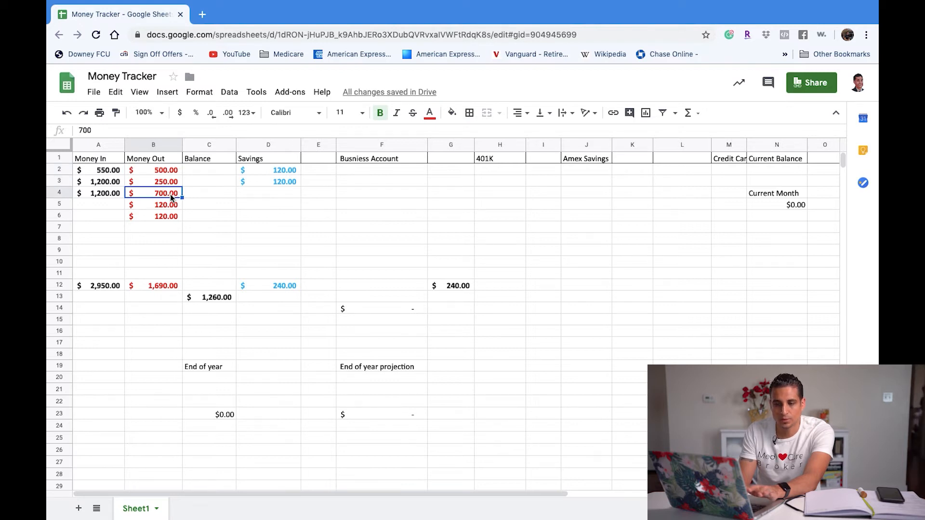
{"action": "left_click", "coordinate": [167, 206]}
{"action": "left_click", "coordinate": [167, 215]}
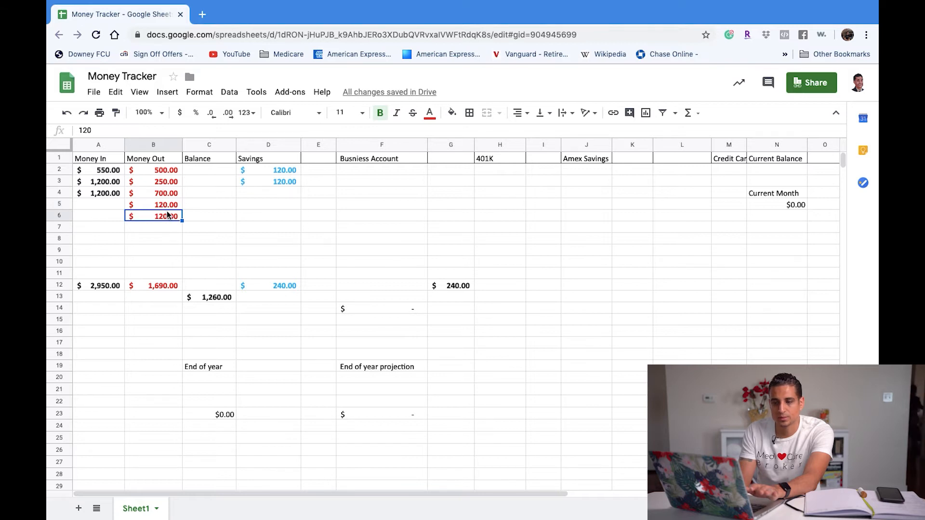
- Add the expenses 120, 80 and 100 to the Money Out column, cells B7 to B9
{"action": "left_click", "coordinate": [163, 228]}
{"action": "type", "text": "12"}
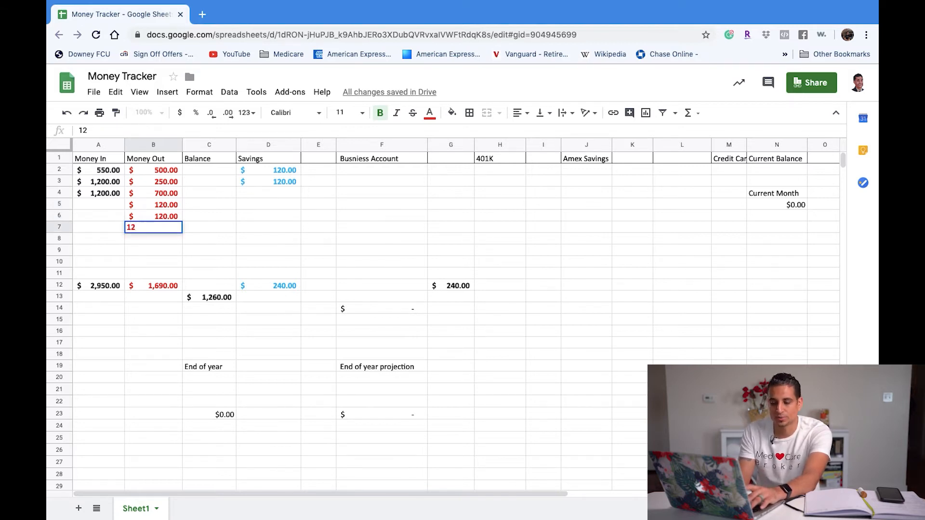
{"action": "type", "text": "0"}
{"action": "key", "text": "Return"}
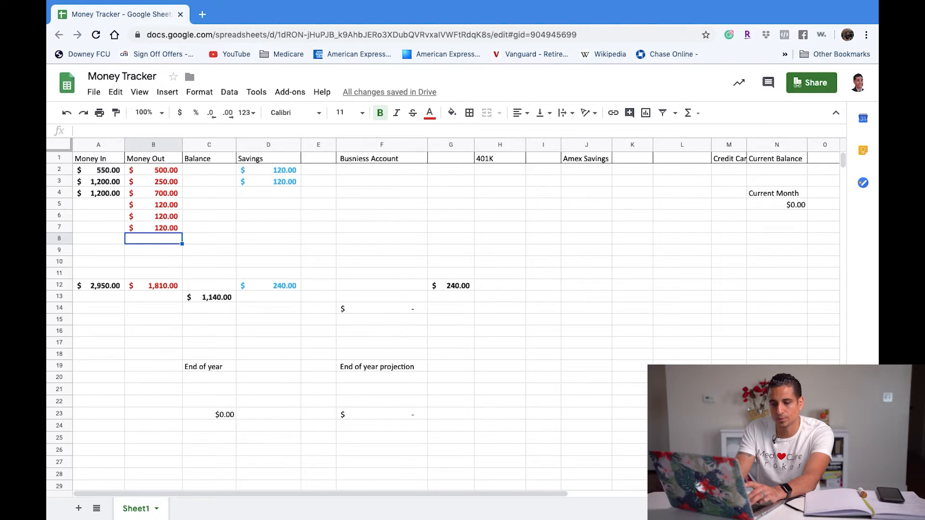
{"action": "type", "text": "80"}
{"action": "key", "text": "Return"}
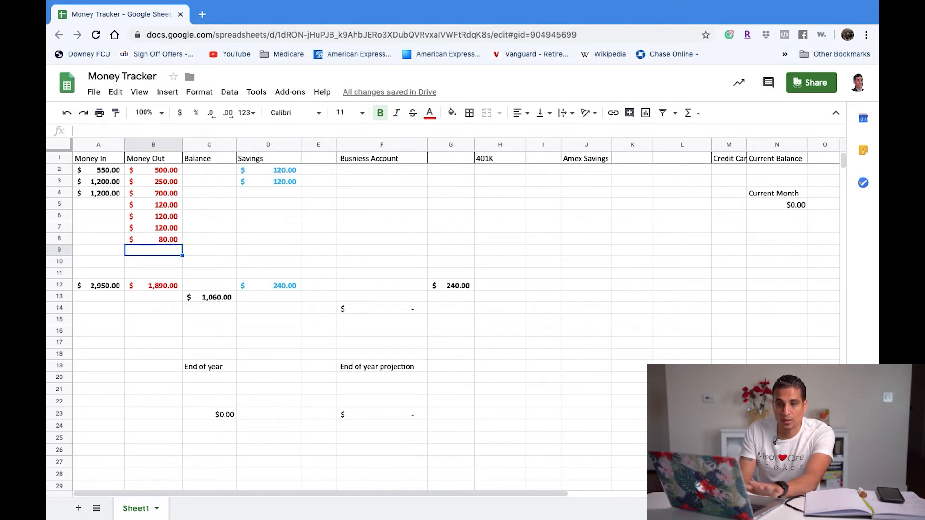
{"action": "type", "text": "100"}
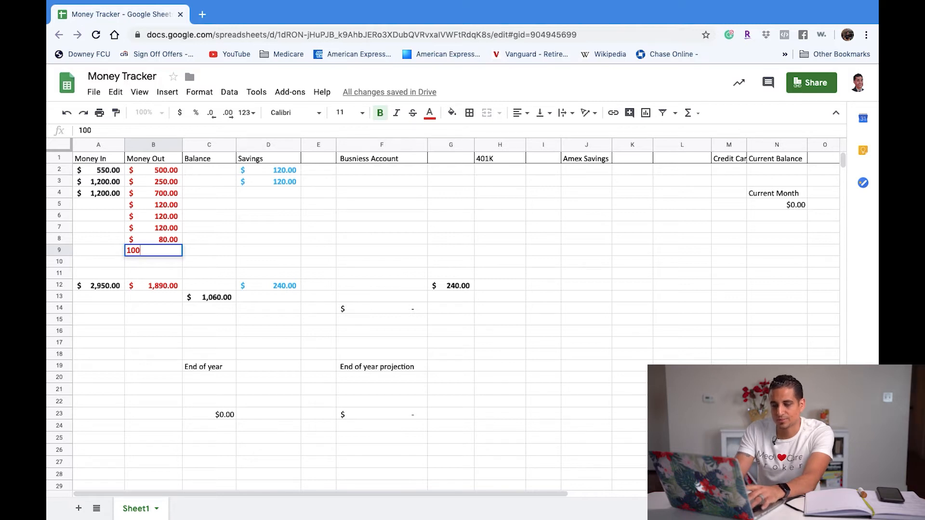
{"action": "key", "text": "Return"}
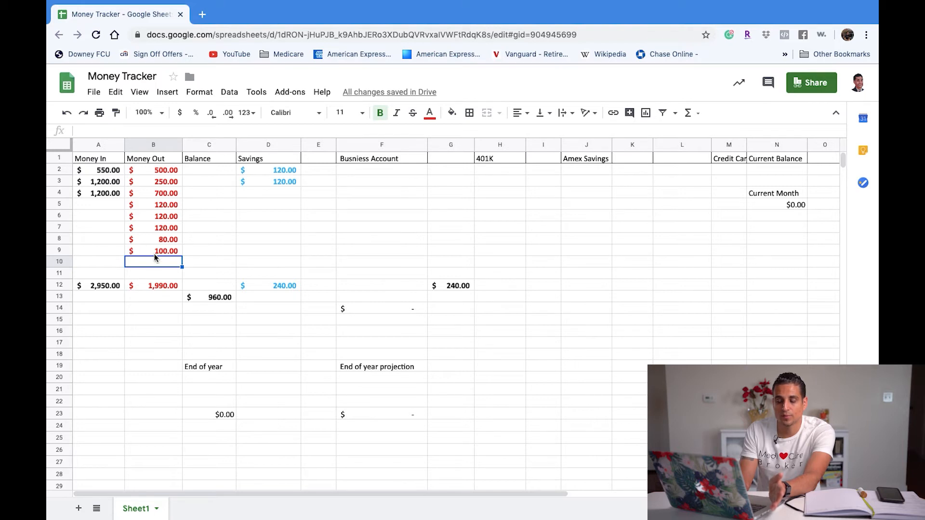
- Change the last Money Out expense, in B9, to 110
{"action": "left_click", "coordinate": [163, 252]}
{"action": "key", "text": "Return"}
{"action": "key", "text": "BackSpace"}
{"action": "key", "text": "BackSpace"}
{"action": "type", "text": "10"}
{"action": "key", "text": "Return"}
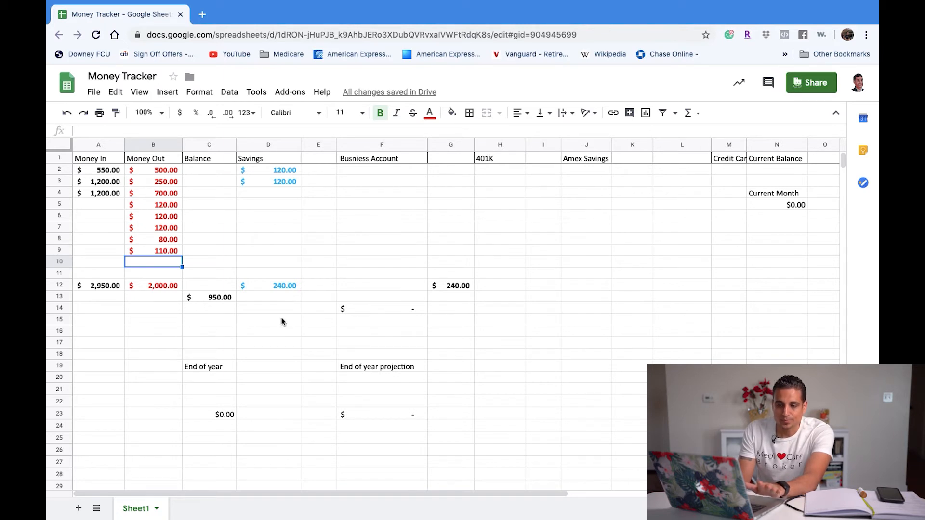
{"action": "left_click", "coordinate": [219, 297]}
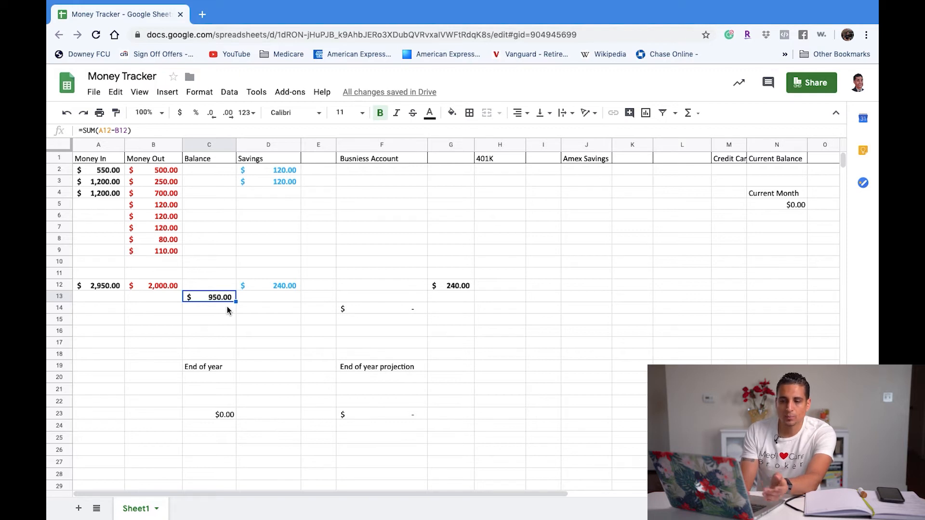
{"action": "left_click", "coordinate": [149, 194]}
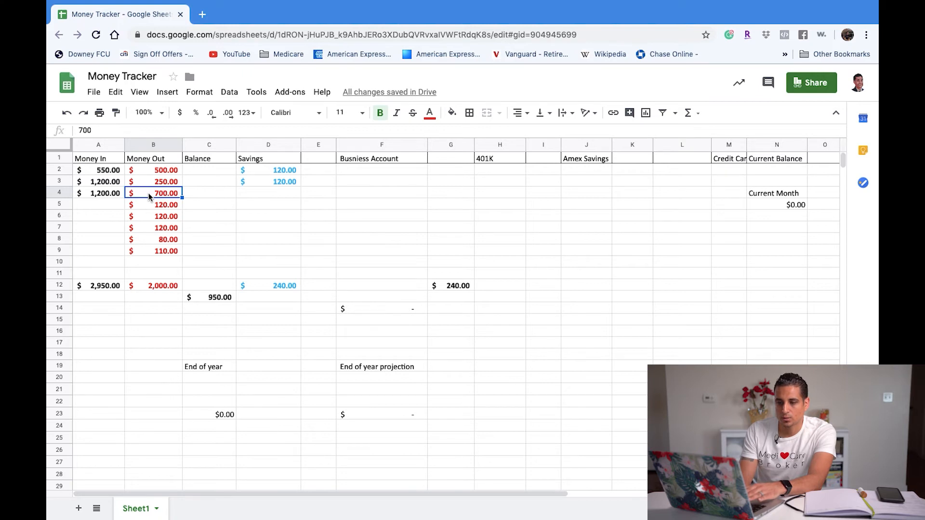
{"action": "left_click", "coordinate": [166, 254]}
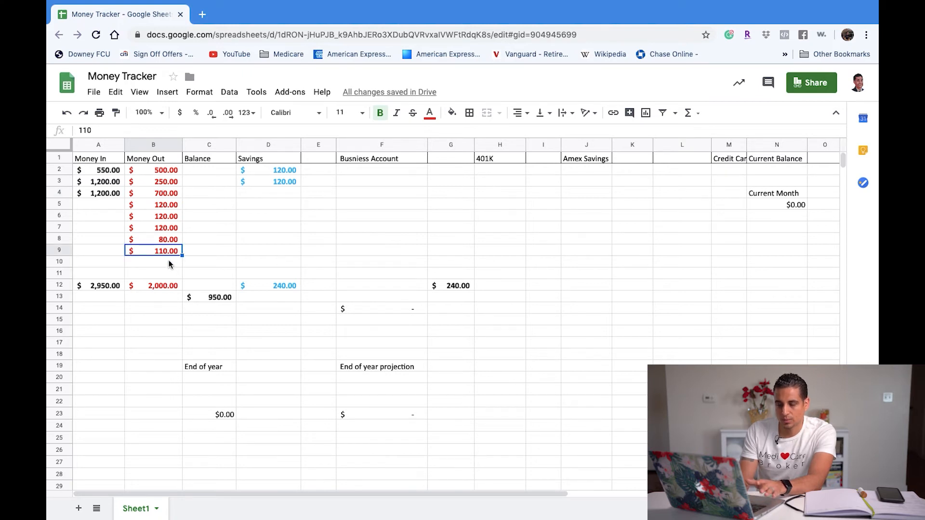
- Add an expense of 350 to the Money Out column in B10
{"action": "left_click", "coordinate": [167, 266]}
{"action": "type", "text": "350"}
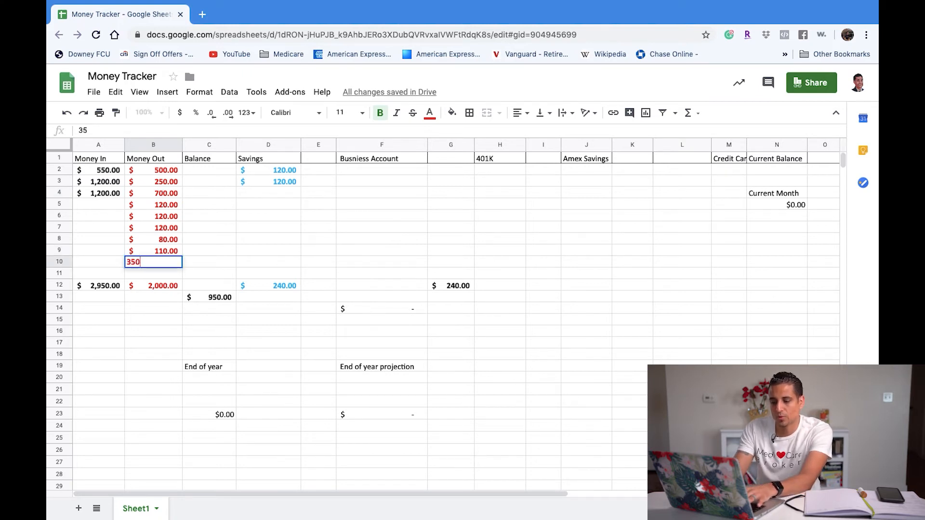
{"action": "key", "text": "Return"}
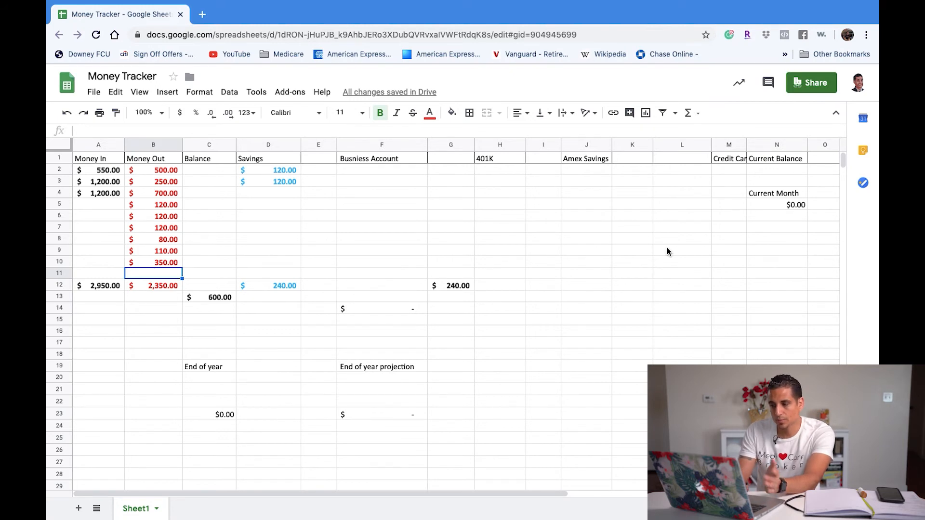
{"action": "left_click", "coordinate": [736, 171]}
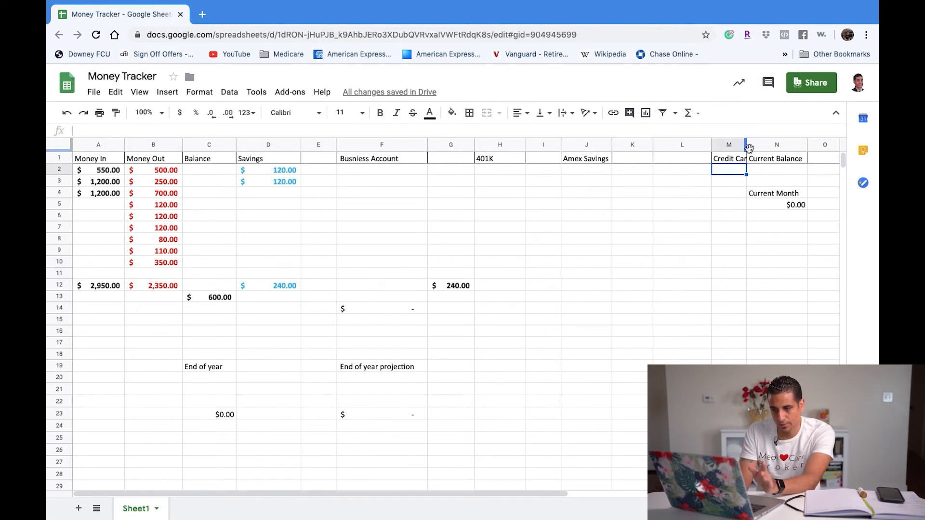
- Widen column M to fit its Credit Card heading and enter a current balance of 1200 in cell N2
{"action": "left_click_drag", "start_coordinate": [746, 144], "coordinate": [755, 144]}
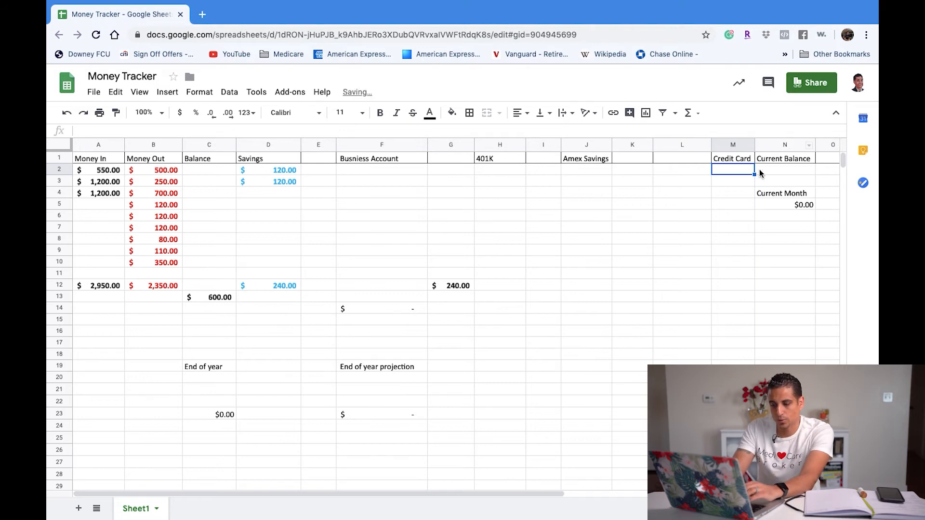
{"action": "scroll", "coordinate": [760, 191], "scroll_direction": "right", "scroll_amount": 3}
{"action": "left_click", "coordinate": [636, 170]}
{"action": "type", "text": "1200"}
{"action": "key", "text": "Return"}
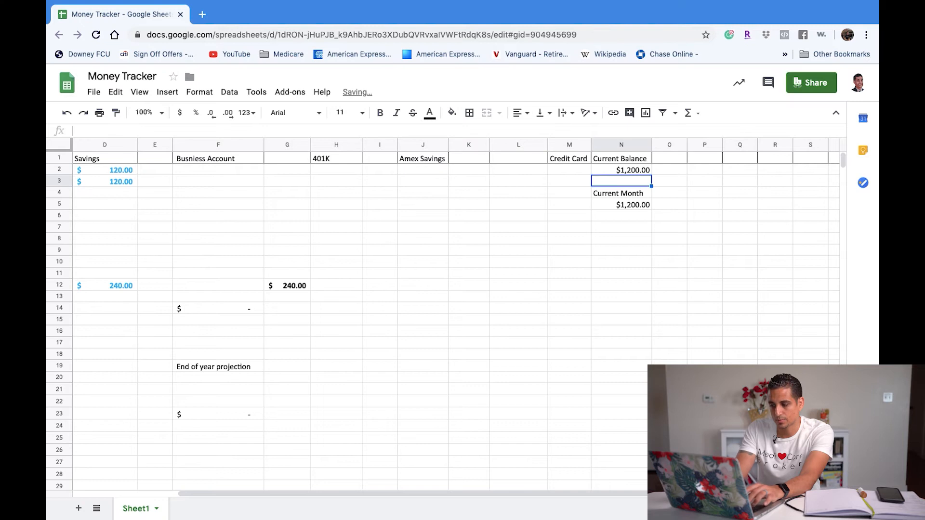
- Enter a credit card amount of 750 in cell M2
{"action": "left_click", "coordinate": [576, 172]}
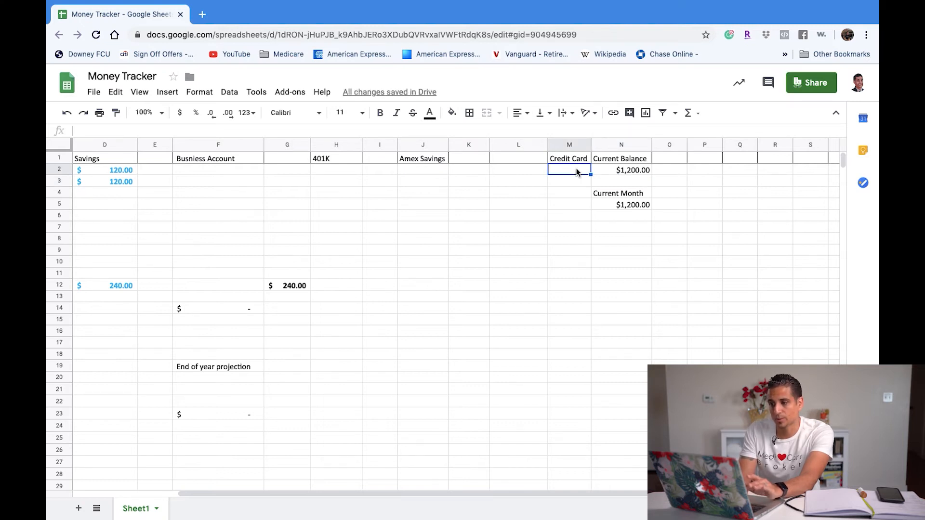
{"action": "type", "text": "750"}
{"action": "key", "text": "Return"}
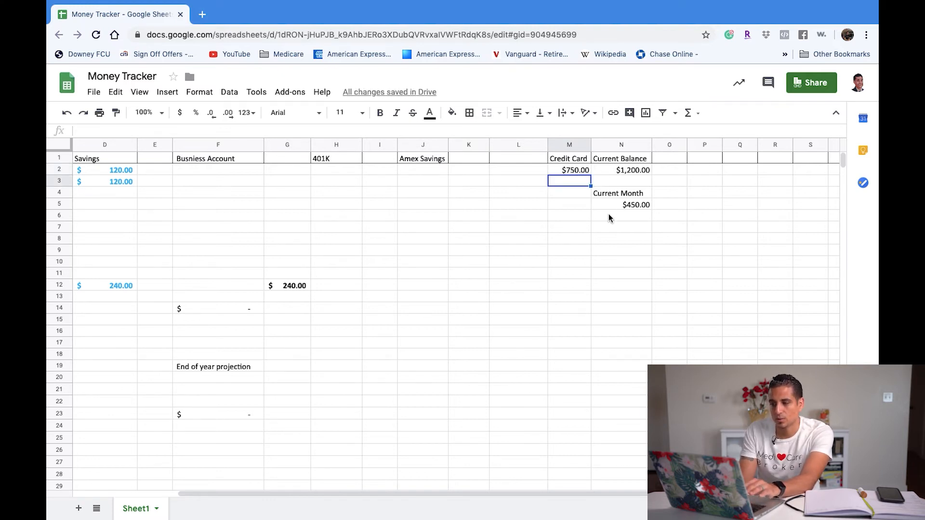
- Review the Current Month formula in N5, the Balance formula in C13 and the Savings total in D12
{"action": "left_click", "coordinate": [621, 207]}
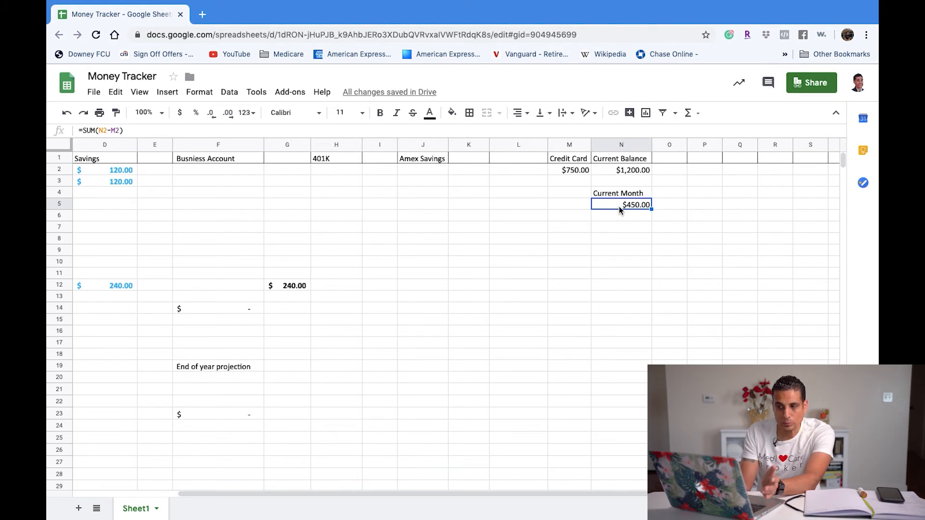
{"action": "scroll", "coordinate": [619, 206], "scroll_direction": "left", "scroll_amount": 3}
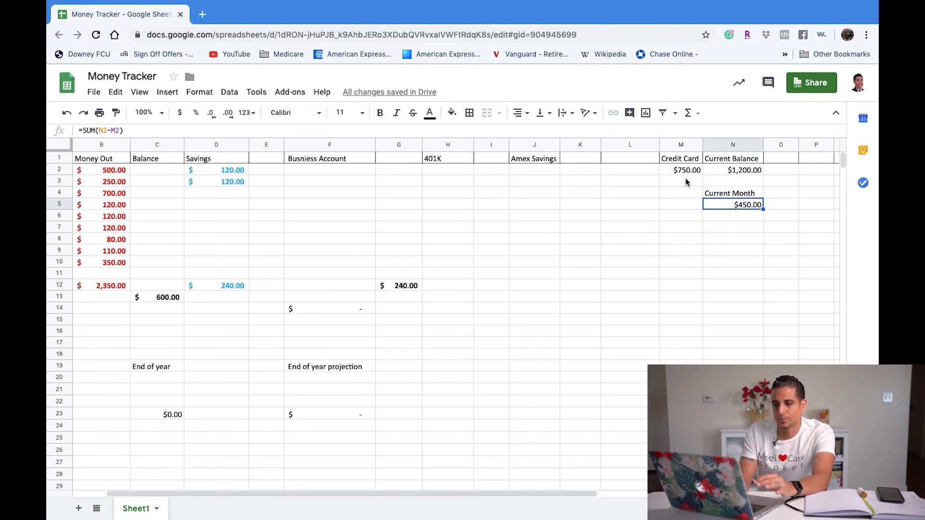
{"action": "scroll", "coordinate": [415, 324], "scroll_direction": "left", "scroll_amount": 2}
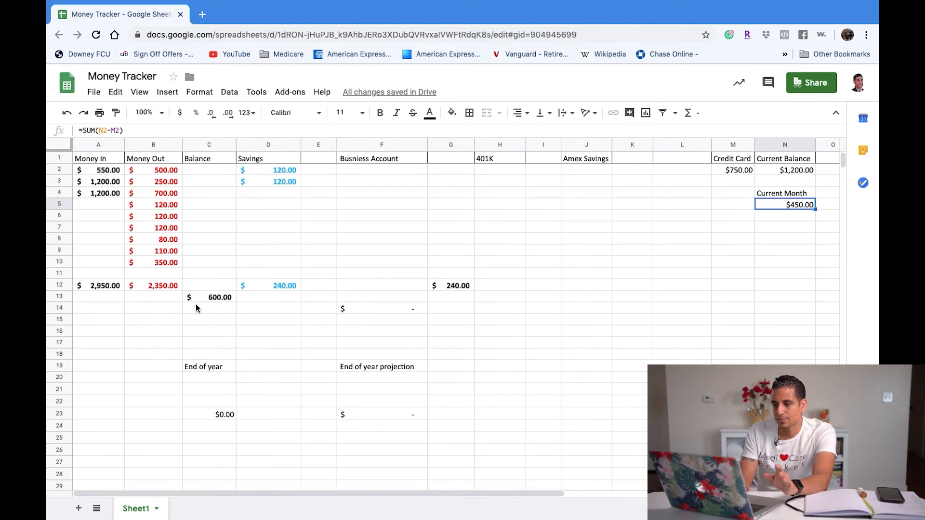
{"action": "left_click", "coordinate": [215, 298]}
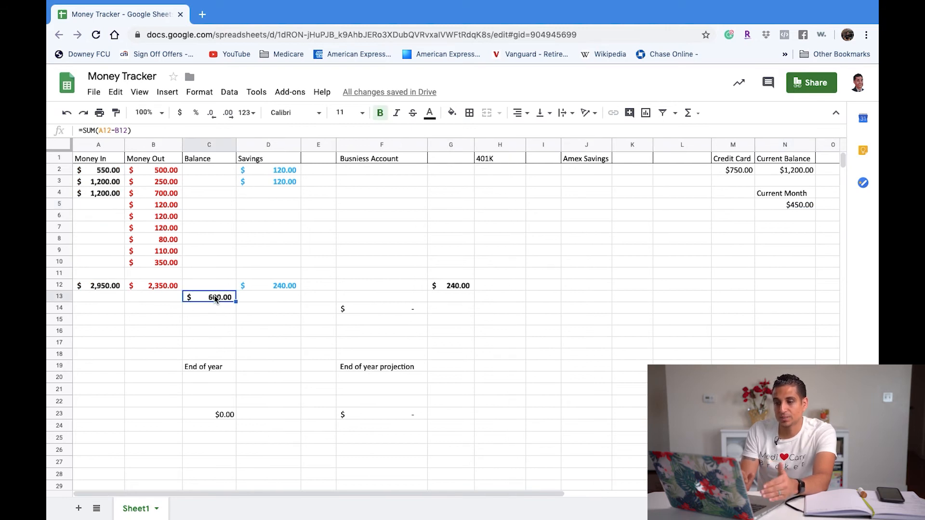
{"action": "left_click", "coordinate": [267, 288]}
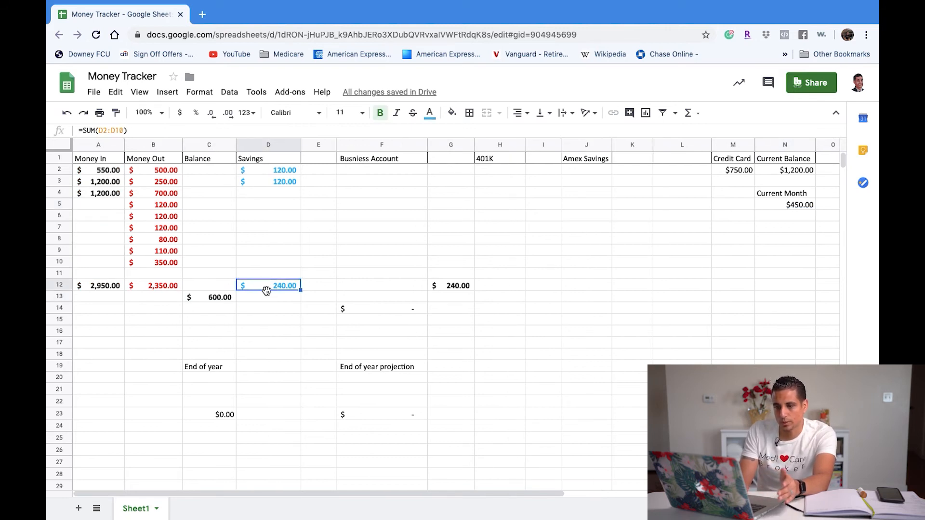
{"action": "left_click", "coordinate": [217, 300]}
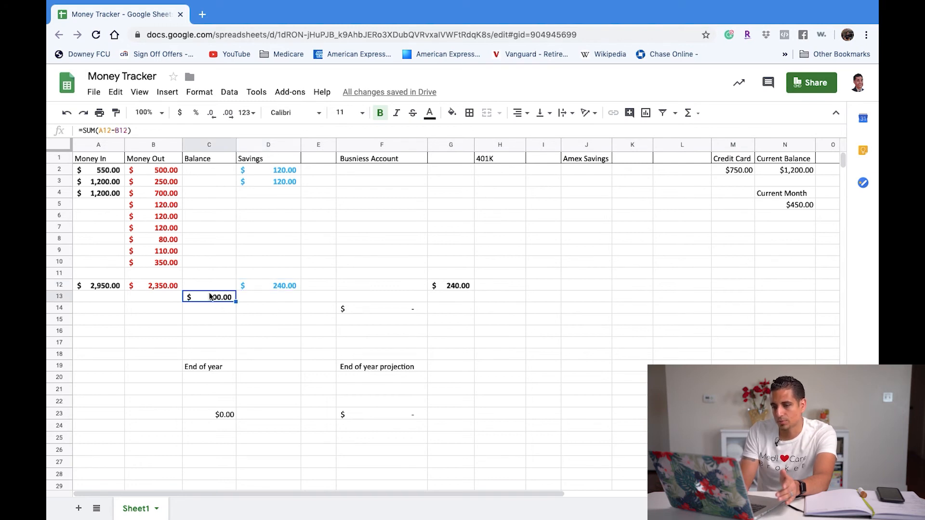